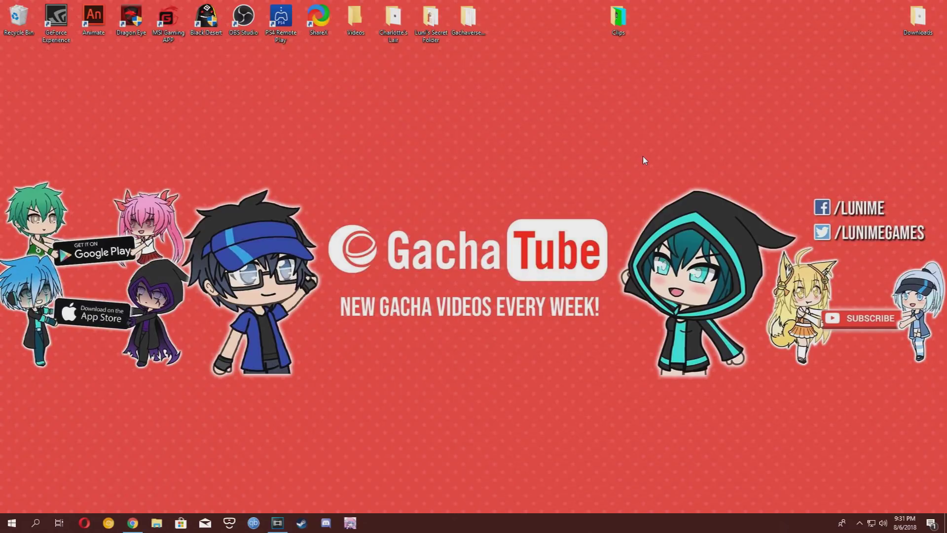
# Open the Clips folder and preview the stage spotlight background video in Movies & TV
pyautogui.doubleClick(623, 33)
pyautogui.doubleClick(262, 242)
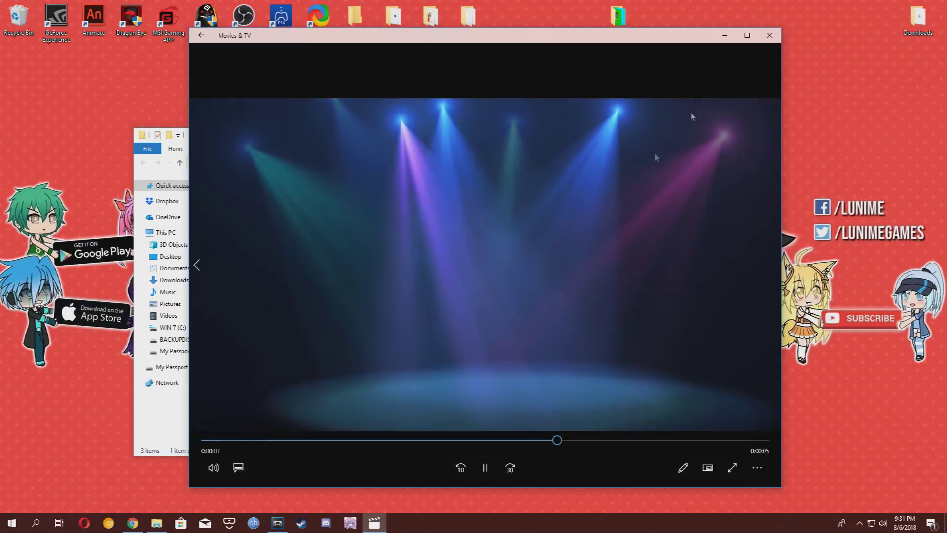
pyautogui.click(769, 35)
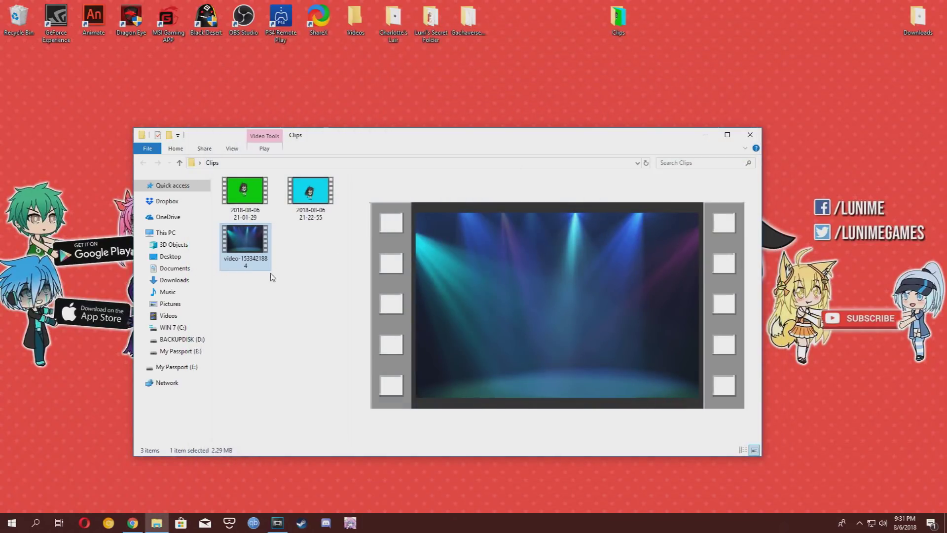
# Play the green-screen character clip, pause it, then close the player
pyautogui.click(274, 279)
pyautogui.doubleClick(252, 216)
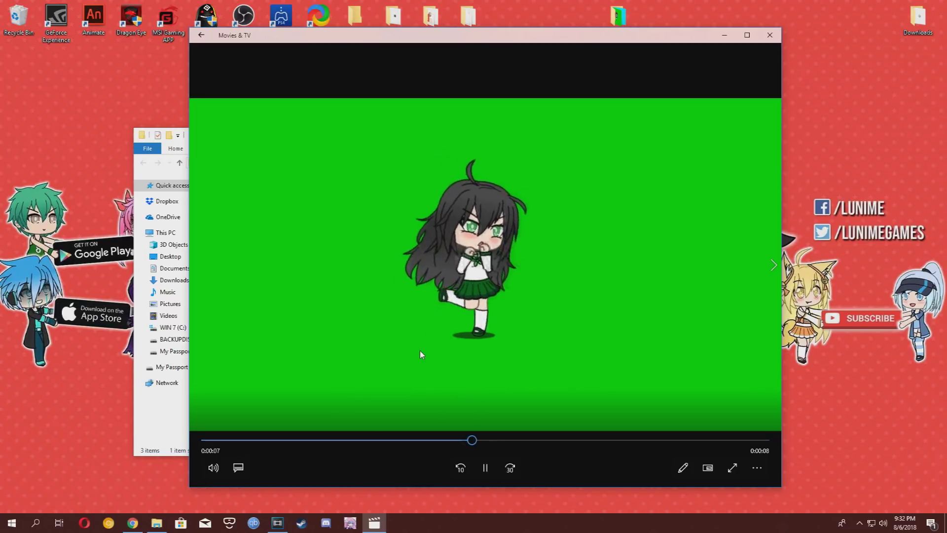
pyautogui.click(486, 467)
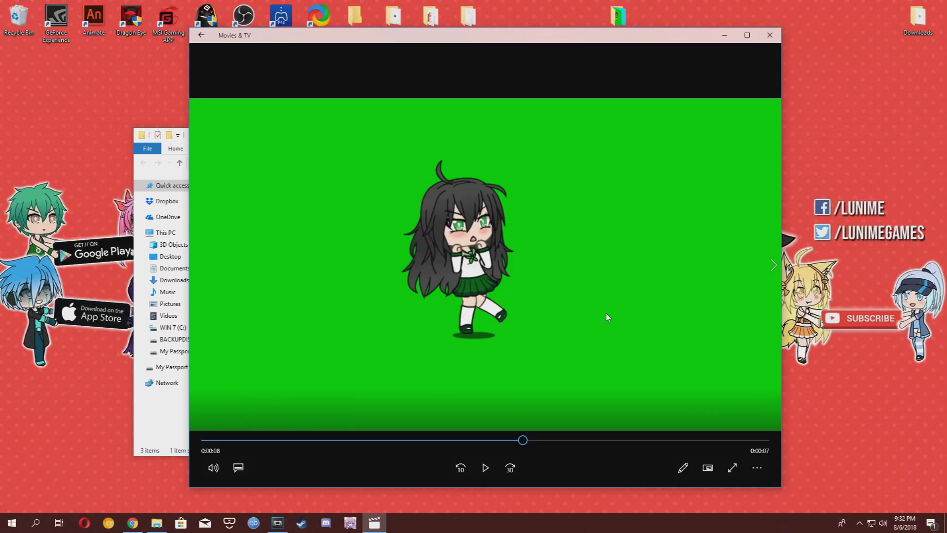
pyautogui.click(770, 35)
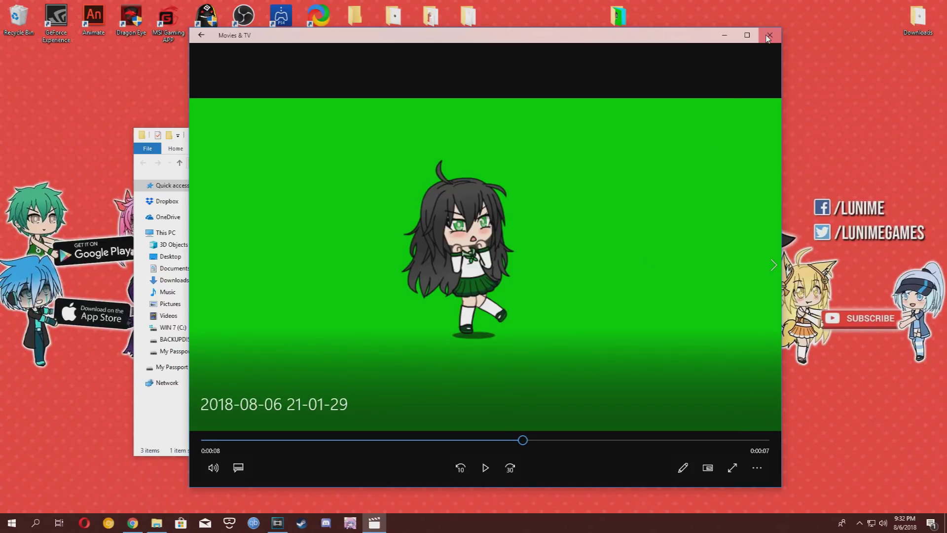
pyautogui.doubleClick(313, 190)
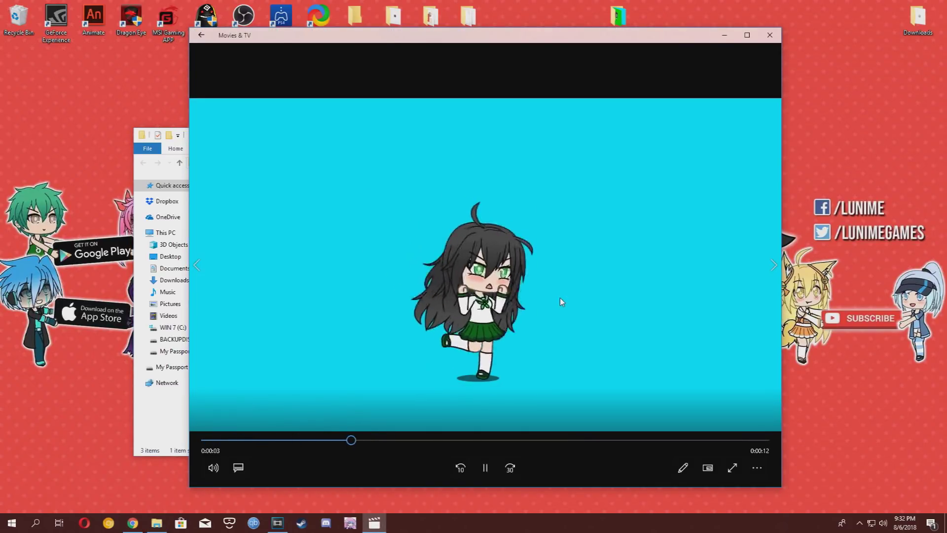
pyautogui.click(769, 35)
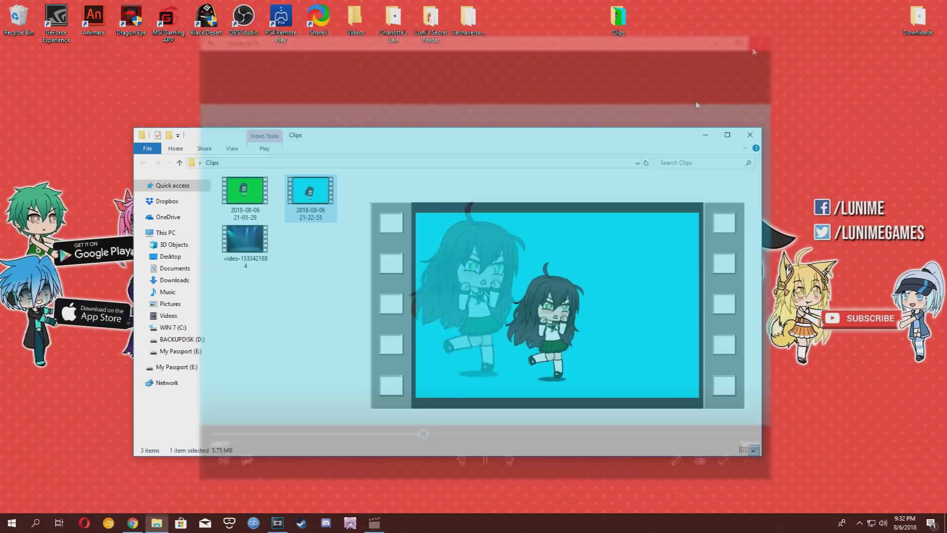
pyautogui.click(291, 294)
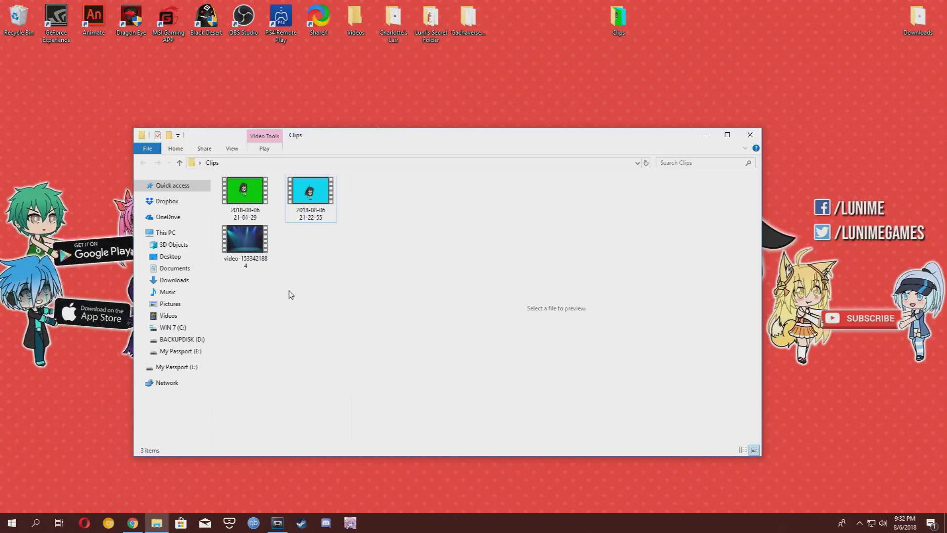
pyautogui.click(278, 522)
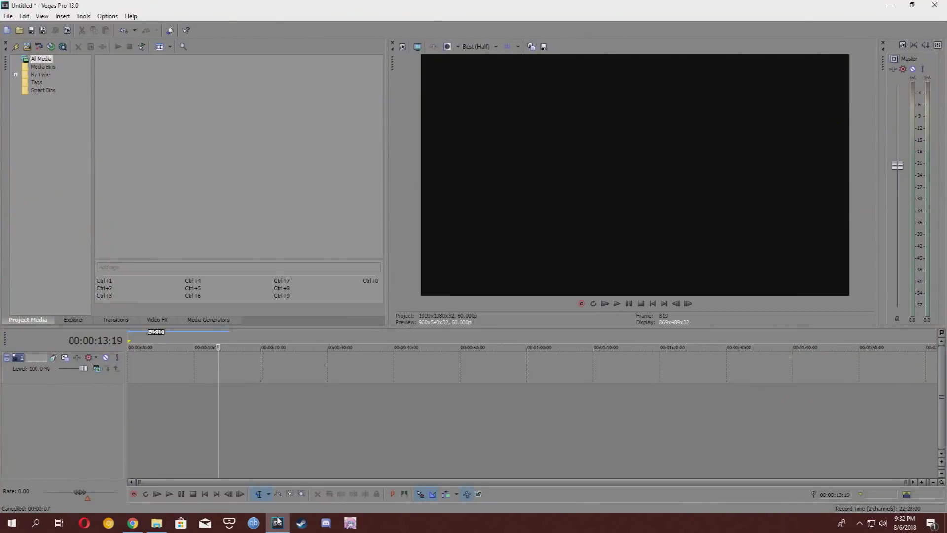
# Place the cyan character clip on the timeline with the stage background video on the track below
pyautogui.click(157, 523)
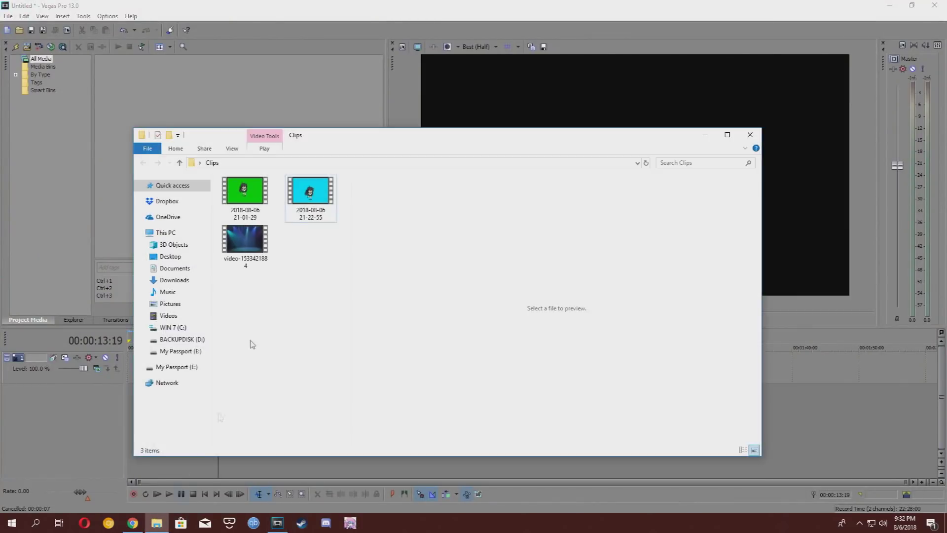
pyautogui.moveTo(323, 138); pyautogui.dragTo(579, 108)
pyautogui.click(566, 163)
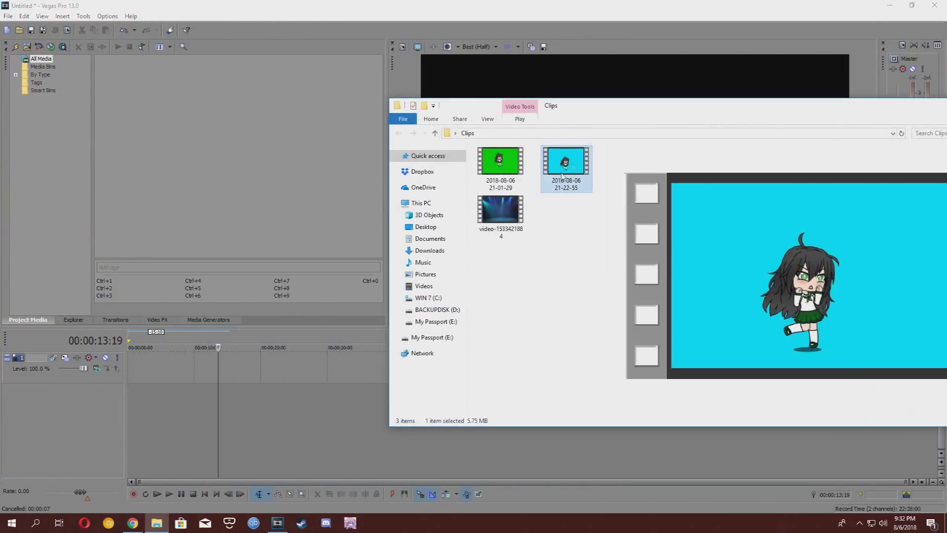
pyautogui.moveTo(90, 374); pyautogui.dragTo(131, 366)
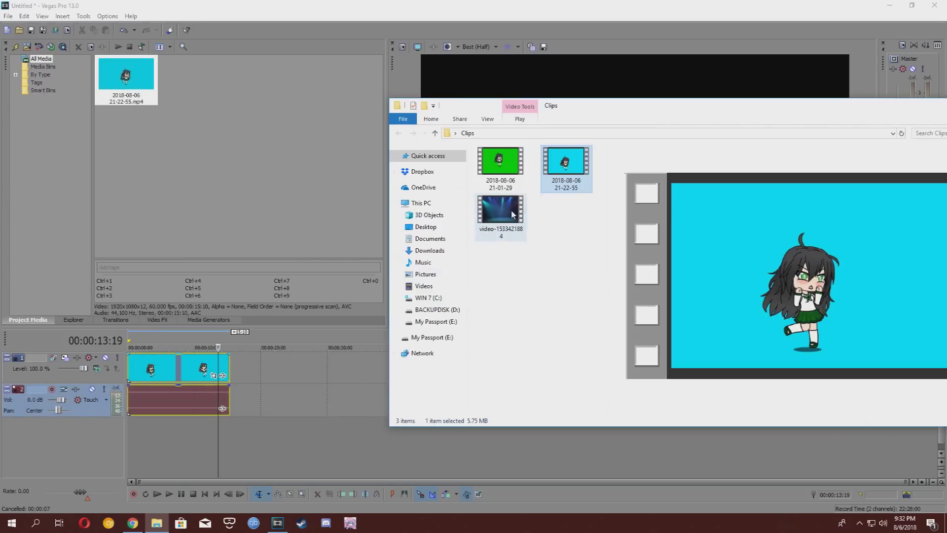
pyautogui.moveTo(565, 228); pyautogui.dragTo(126, 434)
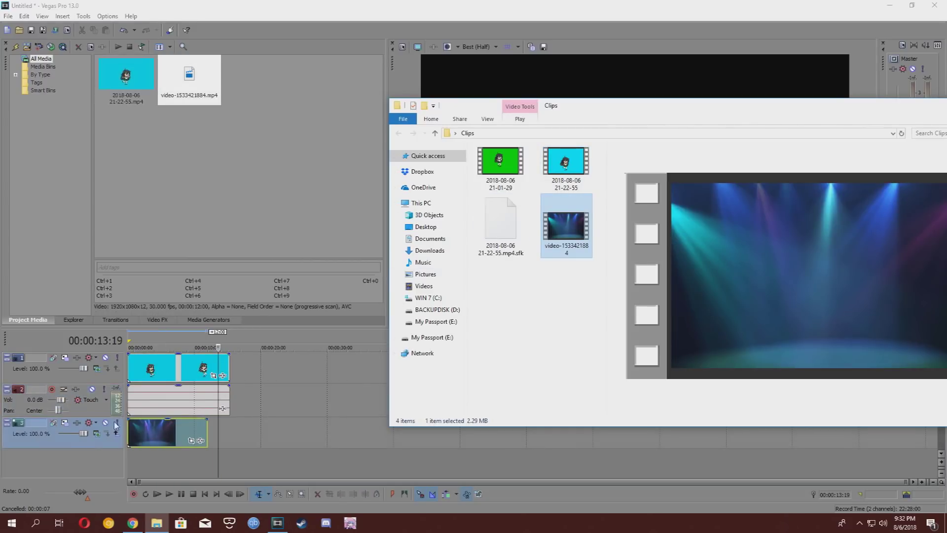
# Delete the audio track from the project
pyautogui.click(96, 410)
pyautogui.rightClick(96, 410)
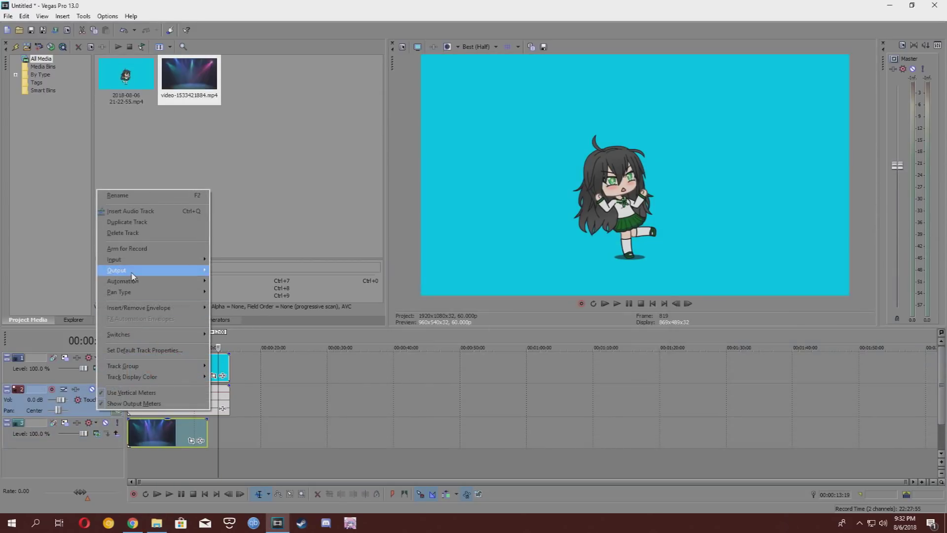
pyautogui.click(133, 234)
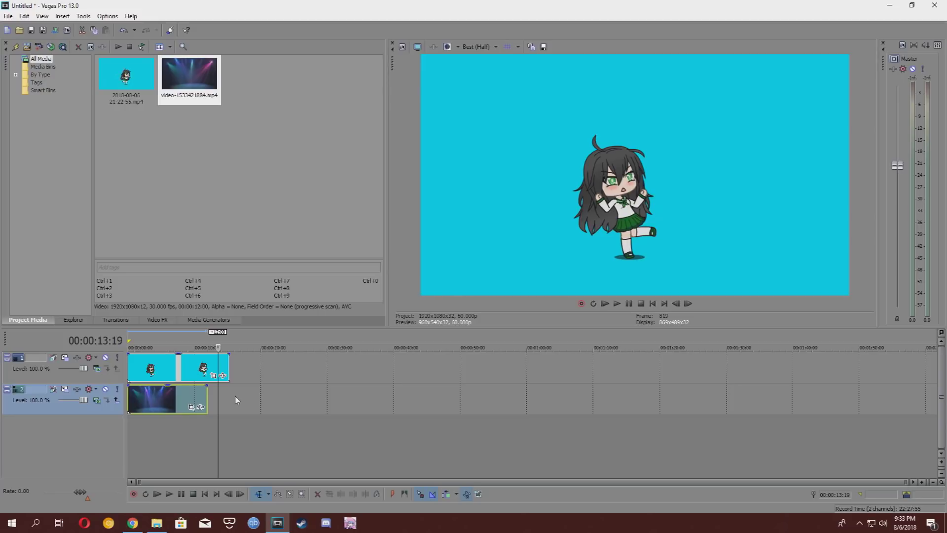
# Extend the stage clip to match the character clip's length, then select the character clip
pyautogui.moveTo(206, 398); pyautogui.dragTo(229, 399)
pyautogui.click(189, 408)
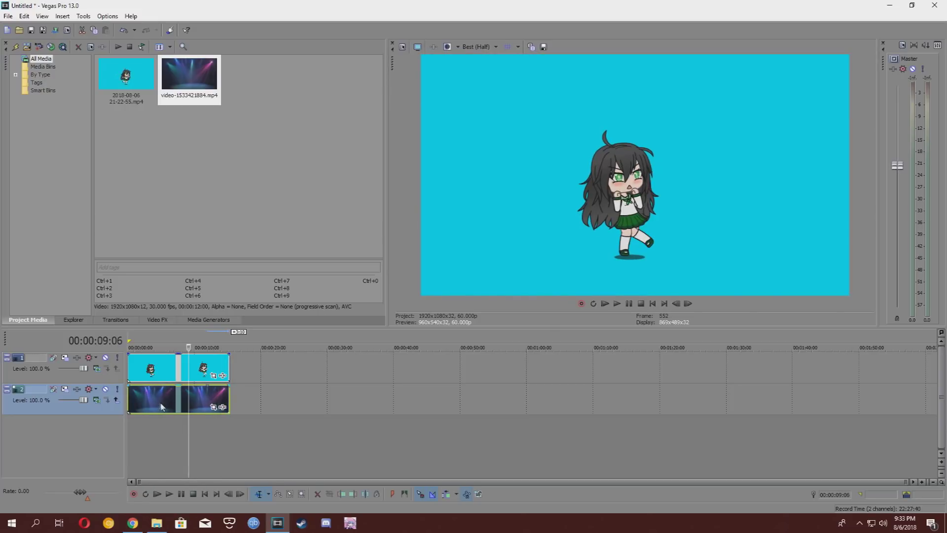
pyautogui.click(159, 407)
pyautogui.click(156, 377)
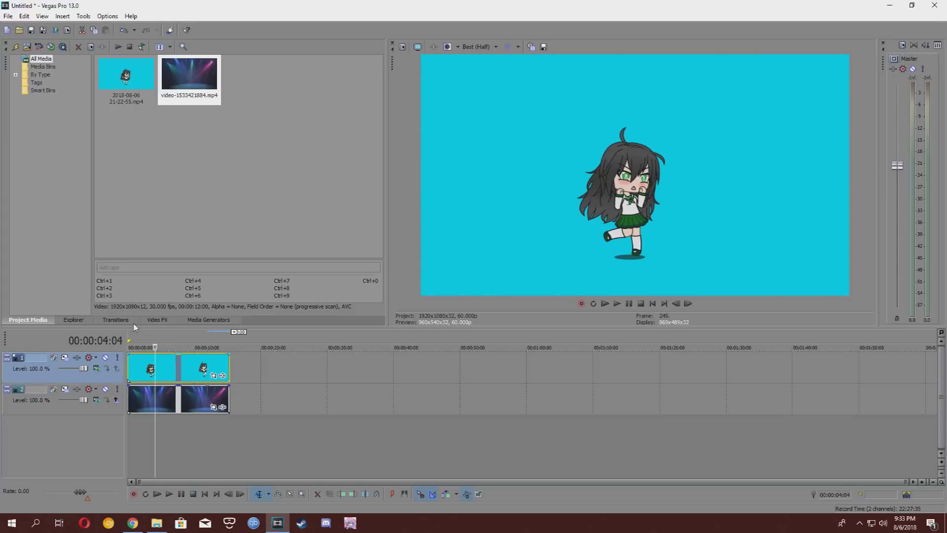
pyautogui.click(147, 322)
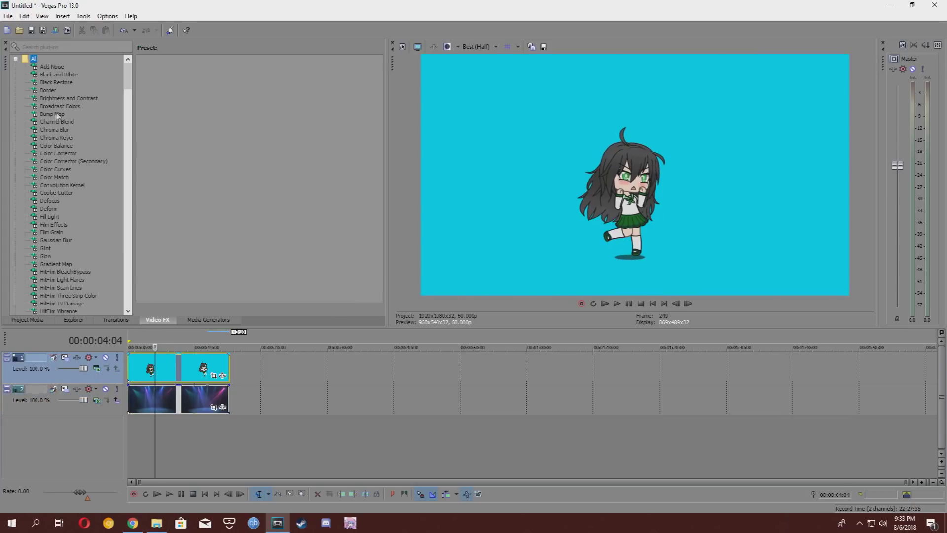
# Apply the Chroma Keyer (Default) preset to the cyan clip, disable keying temporarily, and open the key colour picker
pyautogui.click(49, 138)
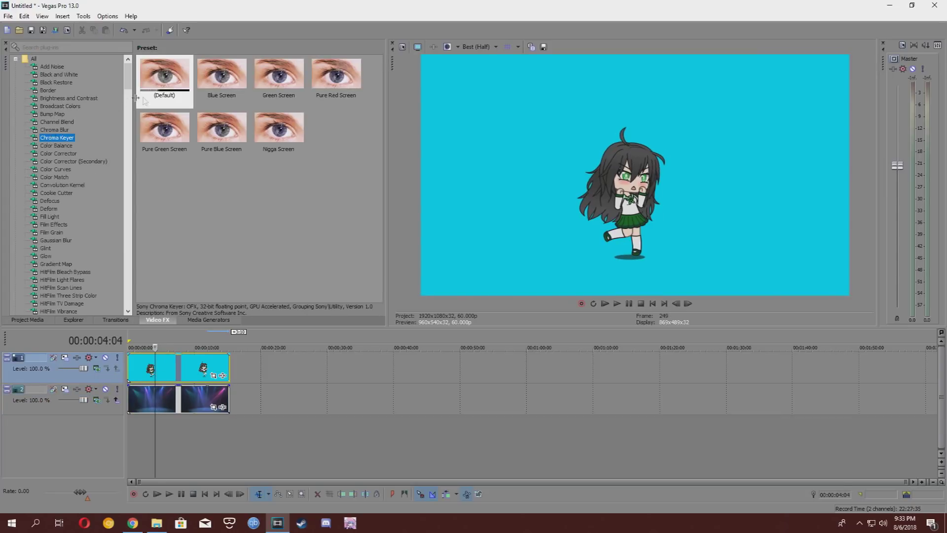
pyautogui.moveTo(189, 105); pyautogui.dragTo(170, 373)
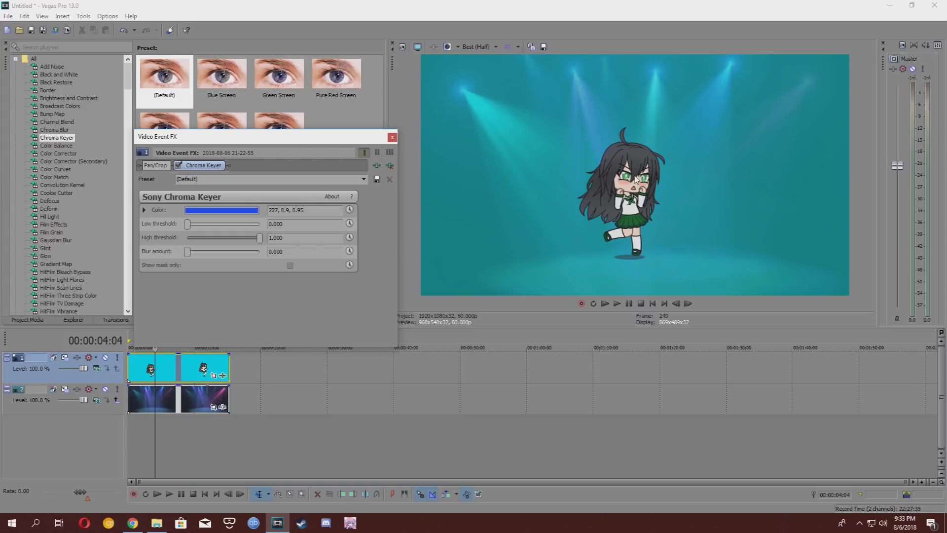
pyautogui.moveTo(275, 139); pyautogui.dragTo(268, 133)
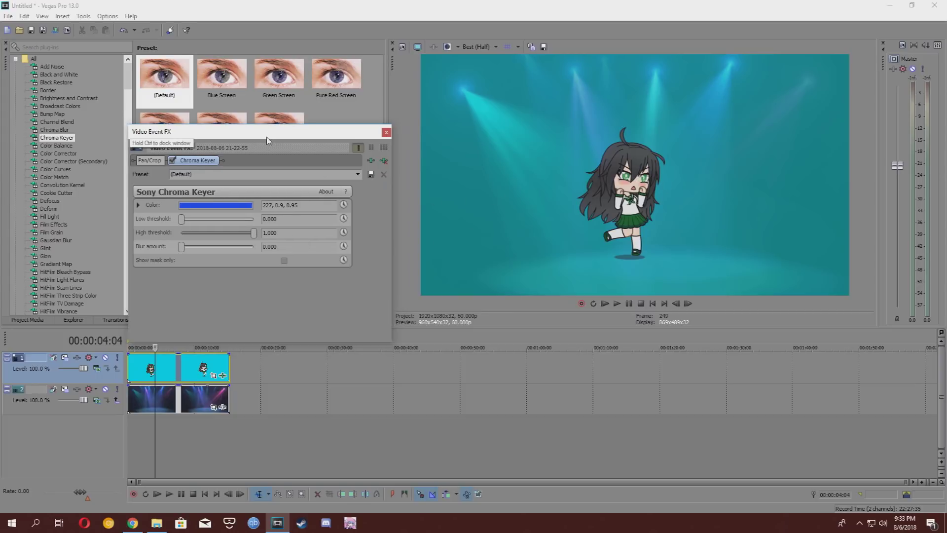
pyautogui.click(171, 159)
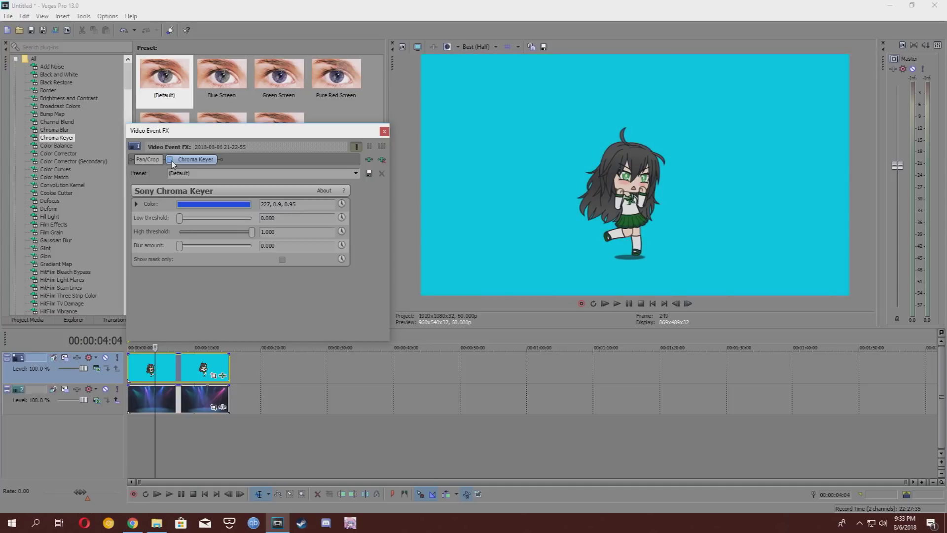
pyautogui.click(202, 205)
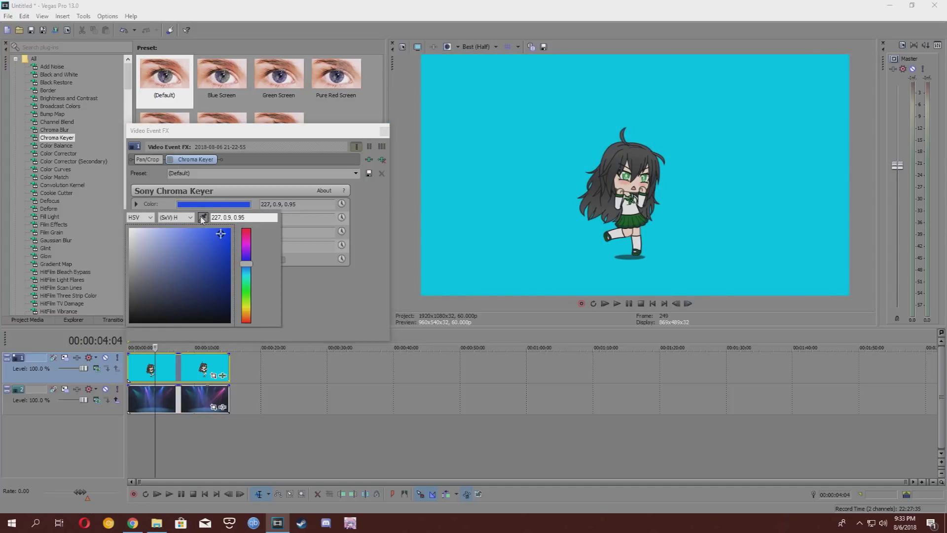
# Sample the cyan background as the key colour, re-enable keying, and set blur amount to 0.014
pyautogui.click(202, 217)
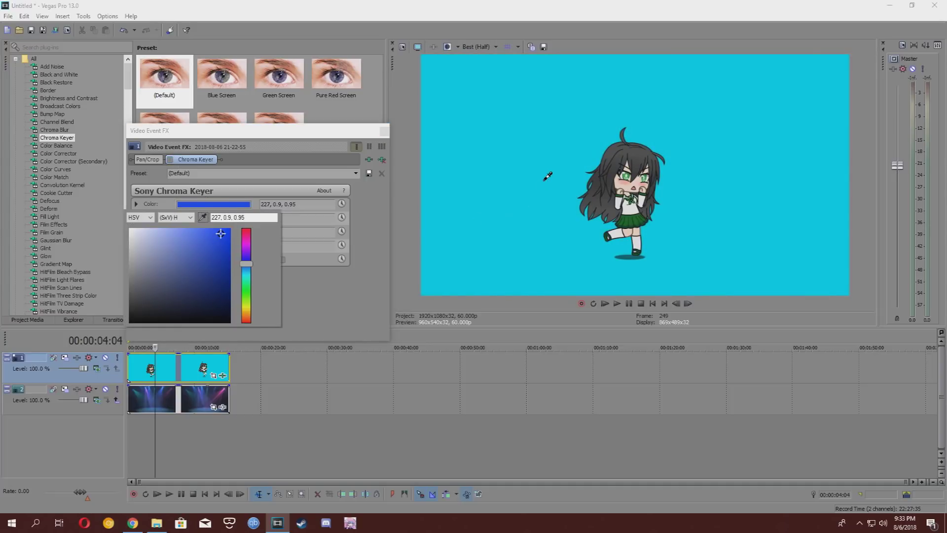
pyautogui.click(544, 184)
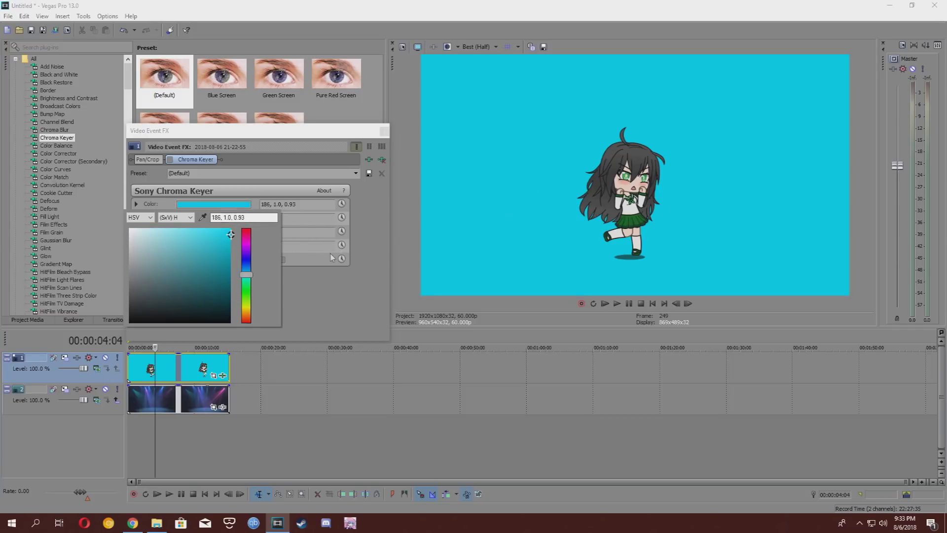
pyautogui.click(330, 297)
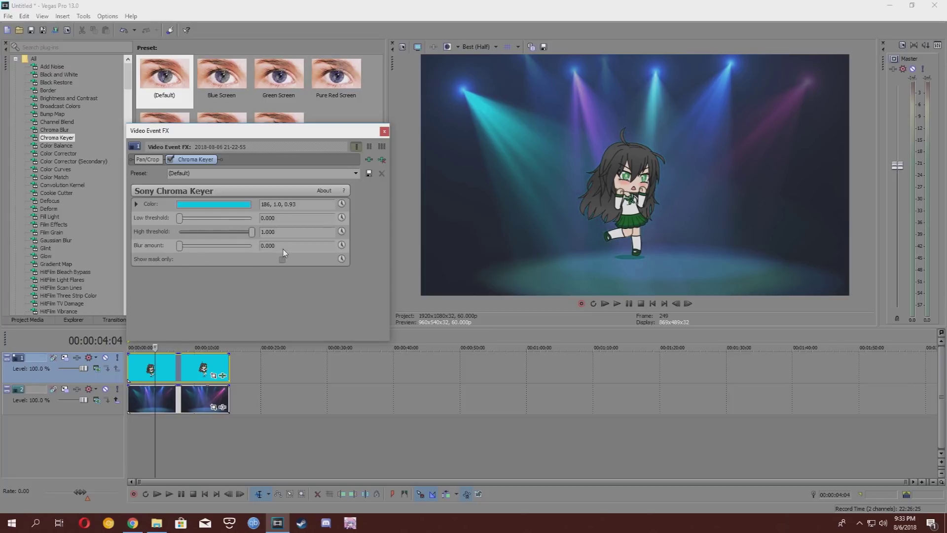
pyautogui.moveTo(180, 220); pyautogui.dragTo(123, 226)
pyautogui.click(181, 246)
pyautogui.moveTo(251, 137)
pyautogui.mouseDown()
pyautogui.moveTo(298, 152)
pyautogui.moveTo(241, 134)
pyautogui.moveTo(256, 129)
pyautogui.mouseUp()
# Close the effect settings, play back the keyed composite, then open the Render As dialog
pyautogui.click(389, 124)
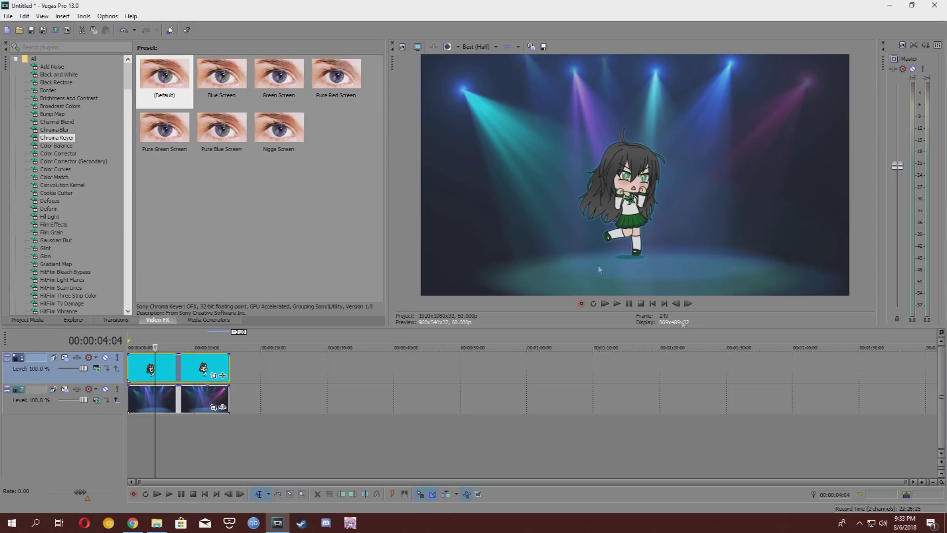
pyautogui.click(617, 303)
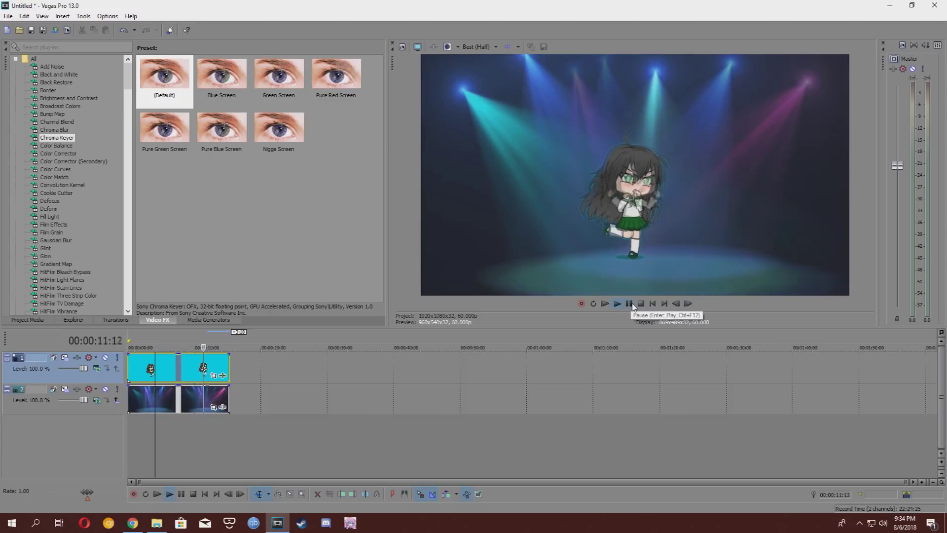
pyautogui.click(634, 305)
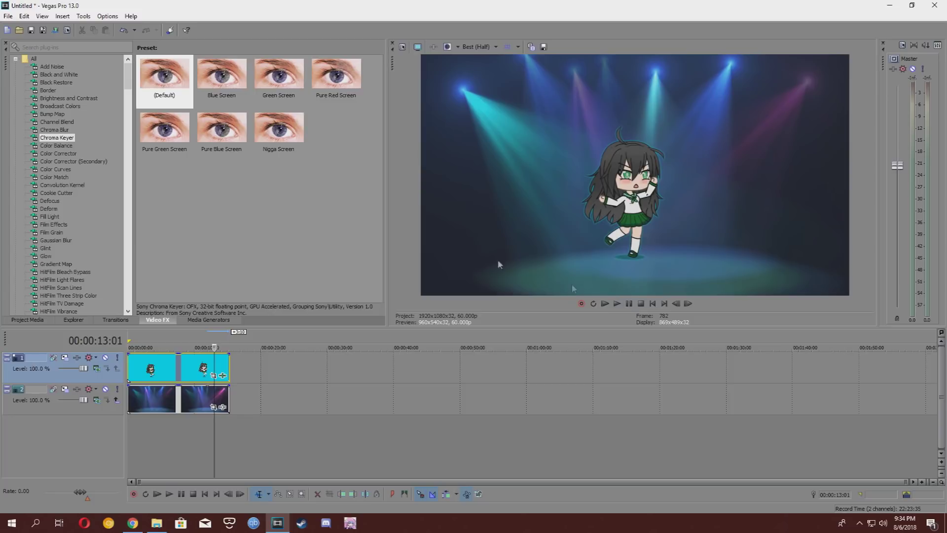
pyautogui.click(56, 30)
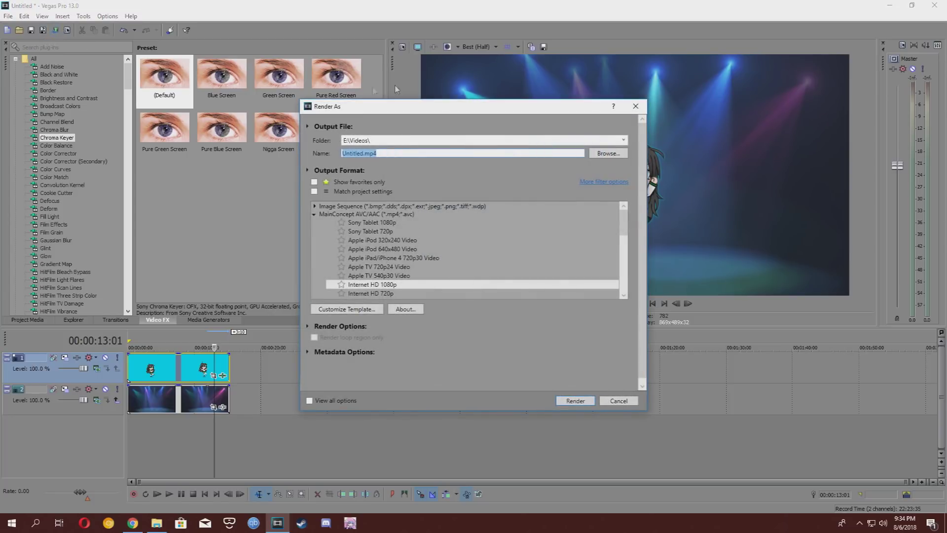
# Render the project as NaomiDance.mp4 using the MainConcept AVC Internet HD 720p template
pyautogui.click(359, 153)
pyautogui.doubleClick(363, 153)
pyautogui.write('NaomiDance')
pyautogui.scroll(-1, 412, 280)
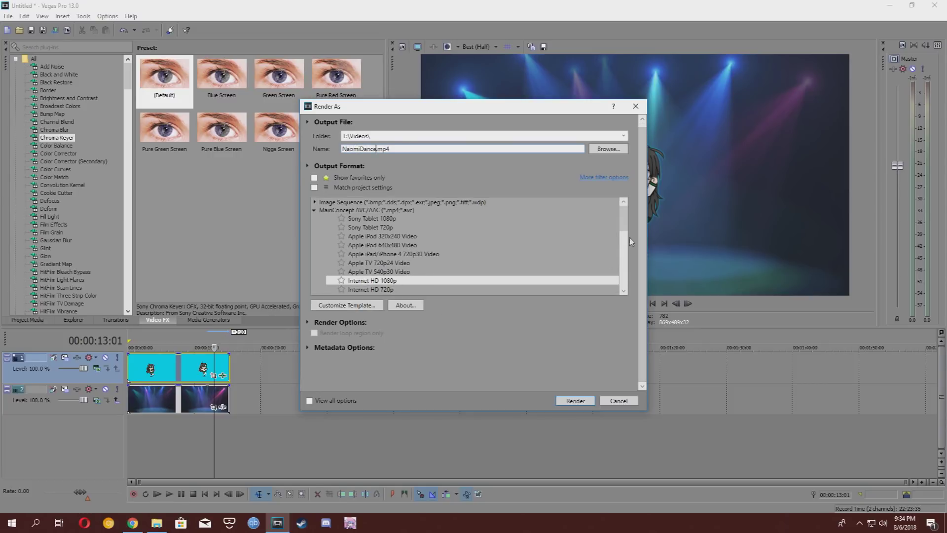
pyautogui.scroll(-3, 626, 292)
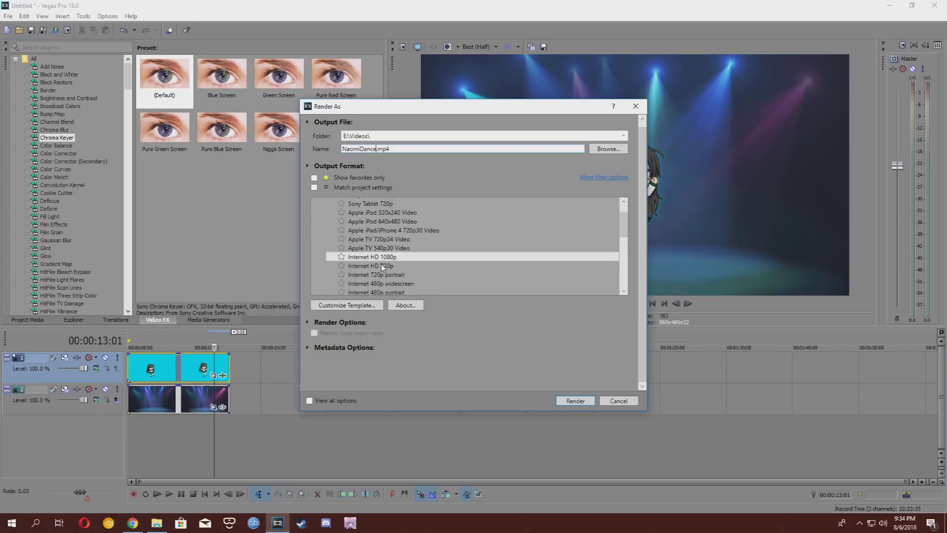
pyautogui.click(383, 266)
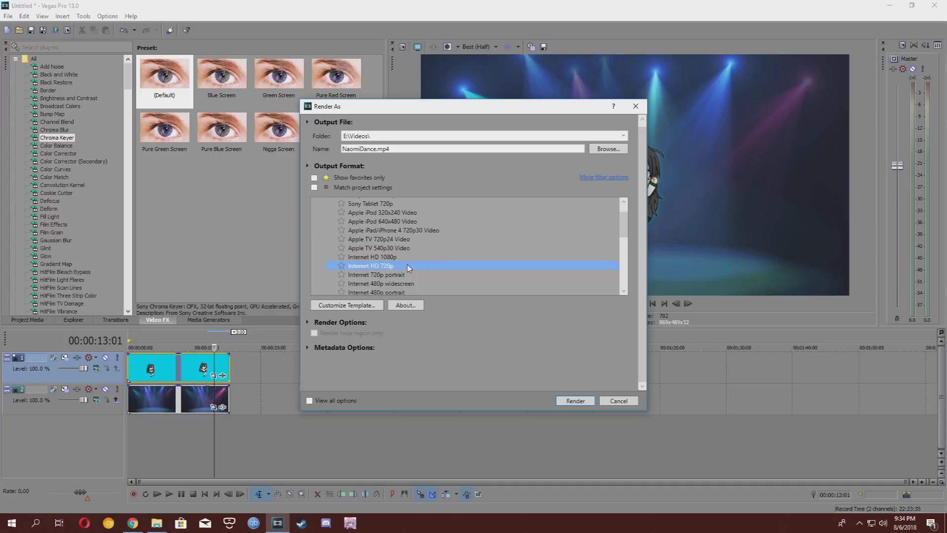
pyautogui.click(572, 402)
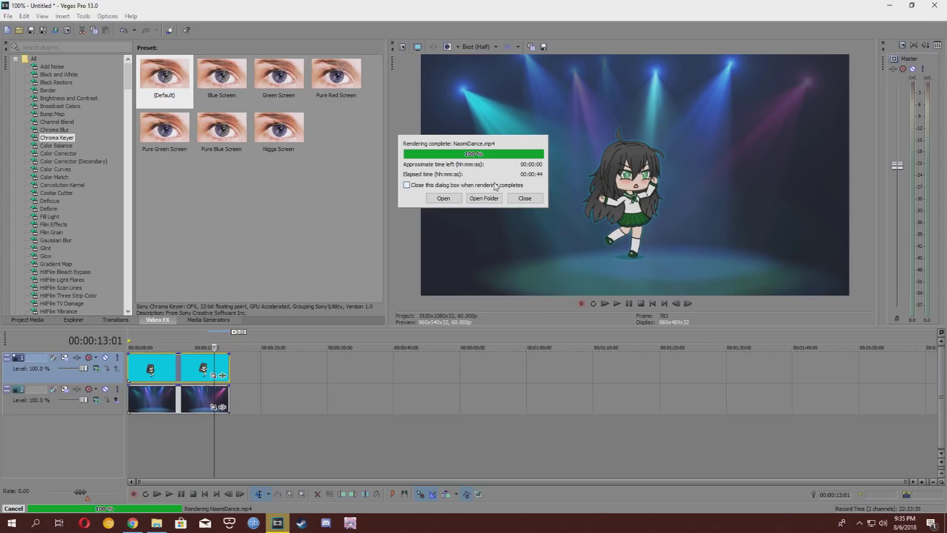
# Open the rendered NaomiDance.mp4 from the Rendering complete dialog
pyautogui.click(447, 198)
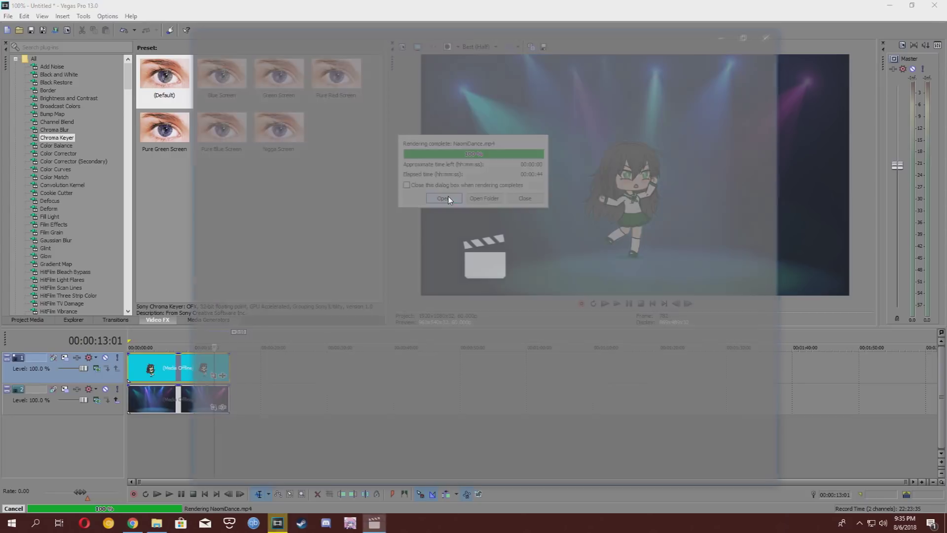